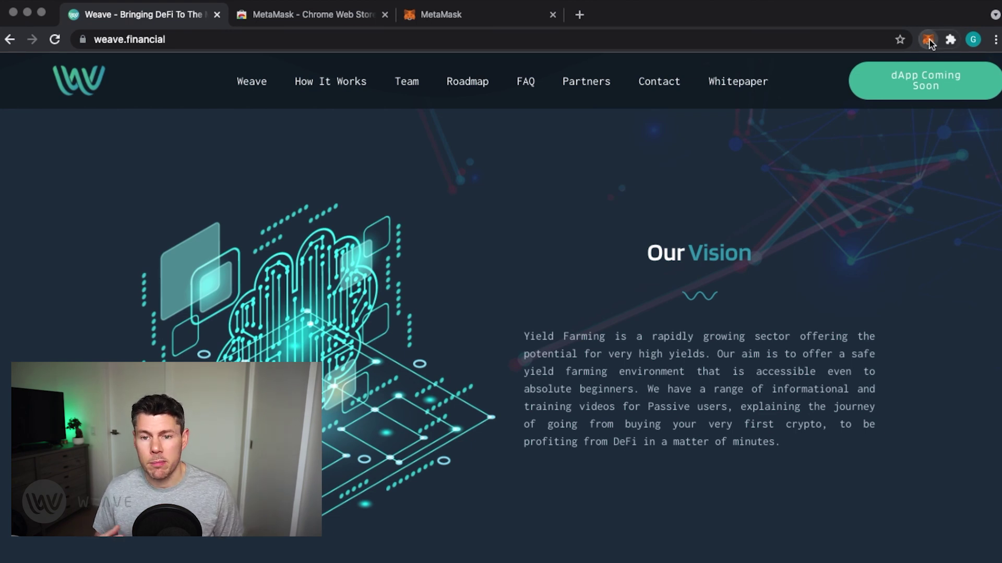
Open the MetaMask wallet and show its network list, where only Ethereum Mainnet appears.
left_click(928, 40)
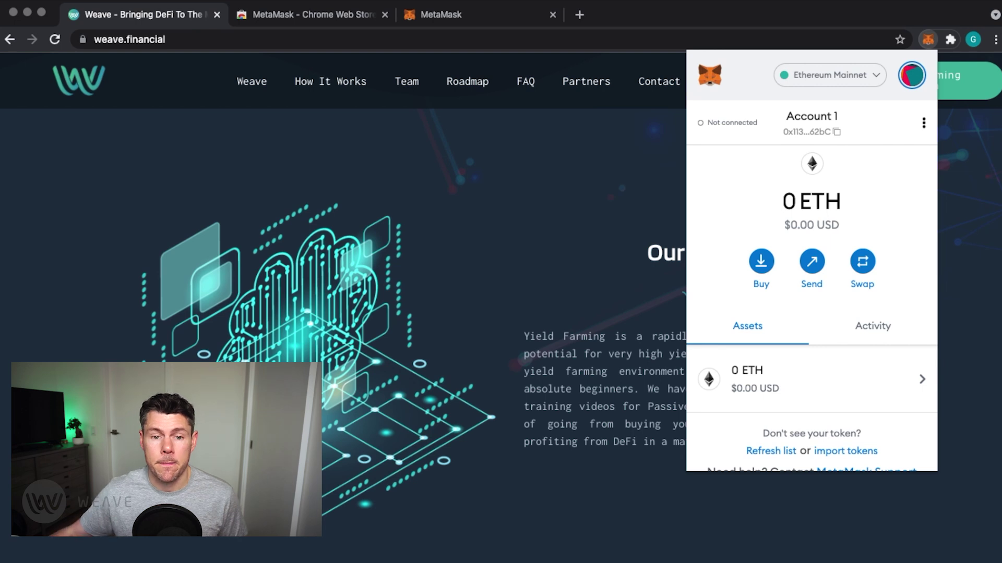
left_click(855, 81)
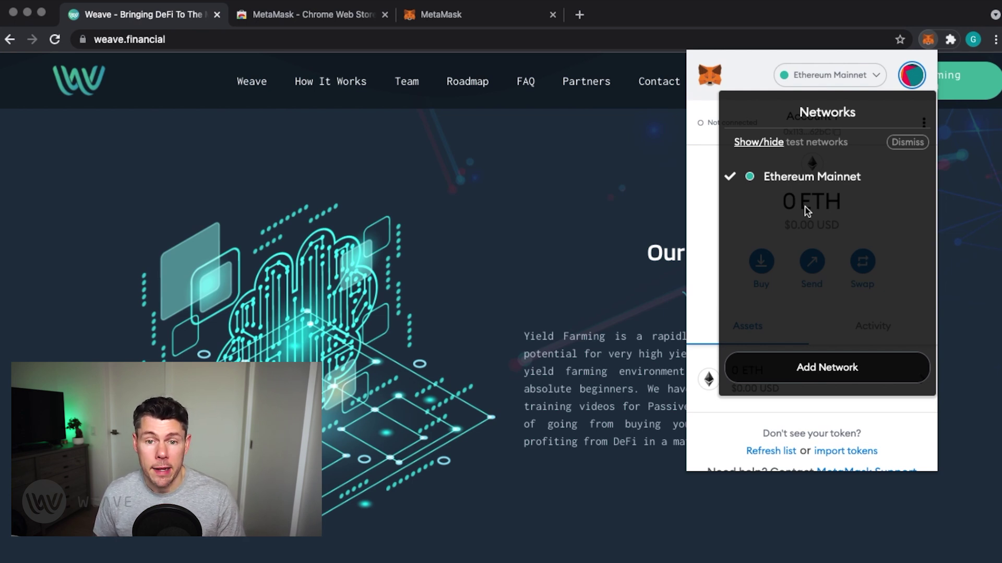
Start adding a network and scroll the Binance Academy article to its Mainnet settings.
left_click(874, 375)
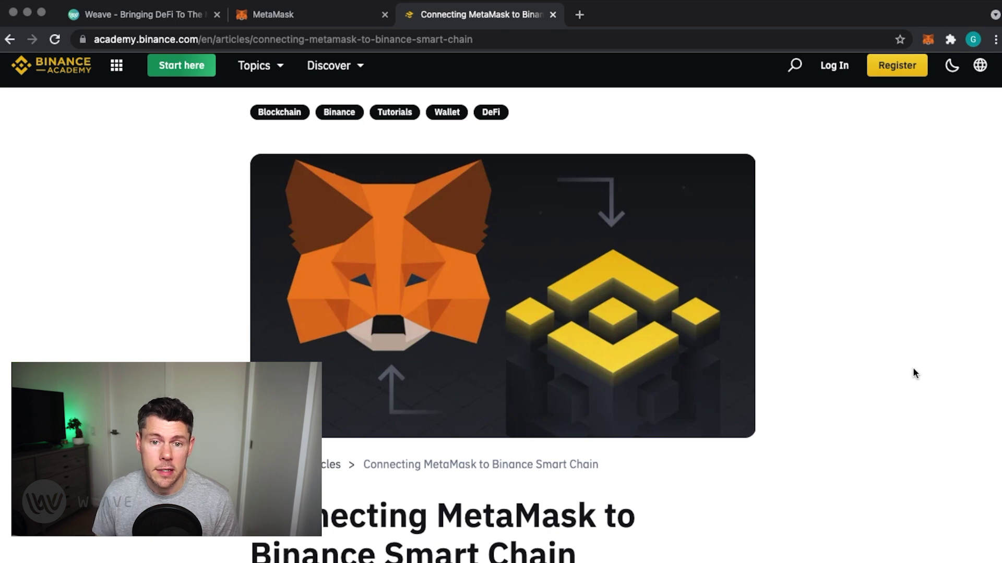
scroll(912, 371, "down", 10)
scroll(913, 372, "down", 15)
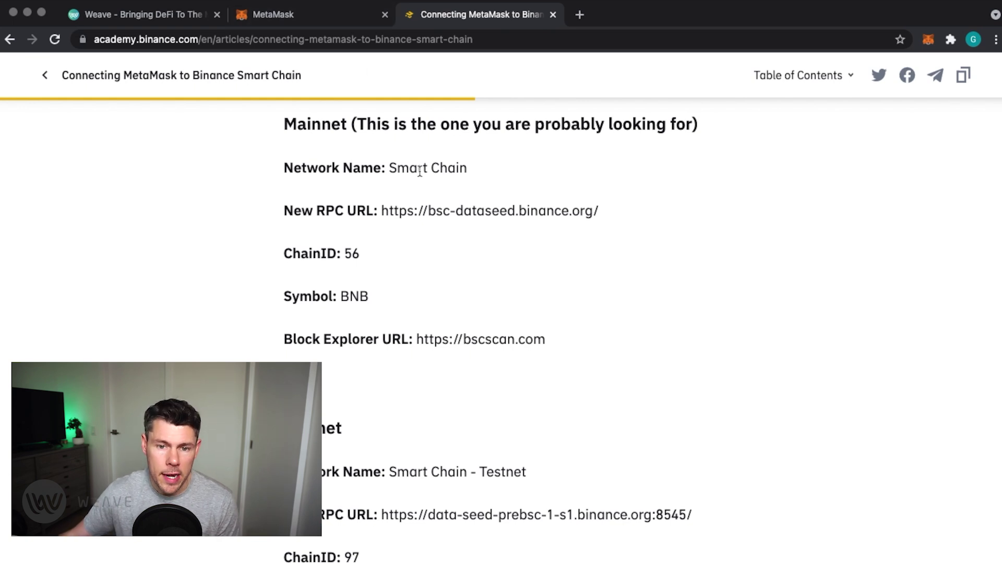
left_click_drag(388, 167, 468, 168)
Name the network 'Binance Smart Chain' and paste in the article's Mainnet RPC URL.
left_click(322, 18)
type("Binance Smart Chain")
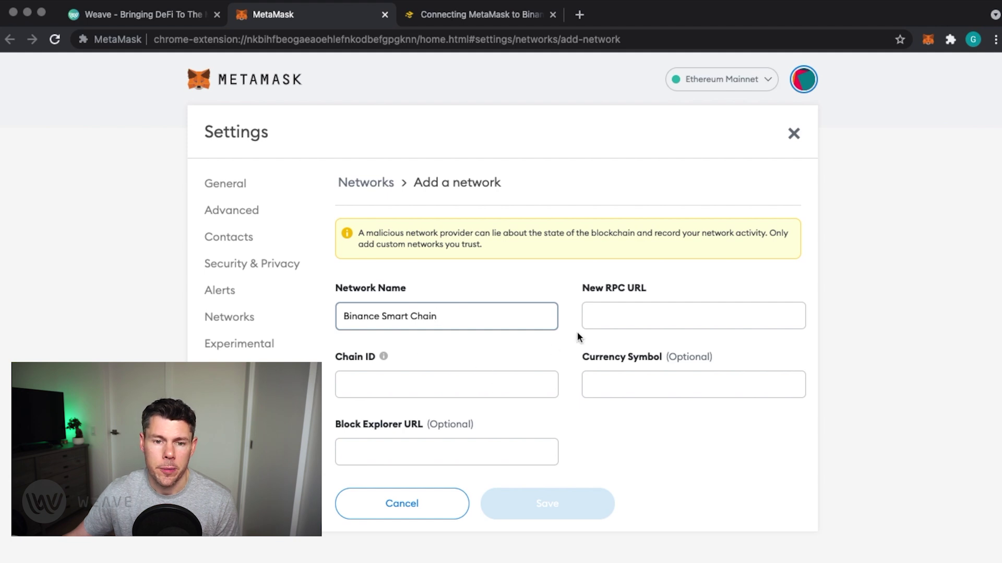
left_click(604, 318)
left_click(446, 23)
left_click_drag(380, 207, 599, 208)
key("super+c")
left_click(328, 19)
key("super+v")
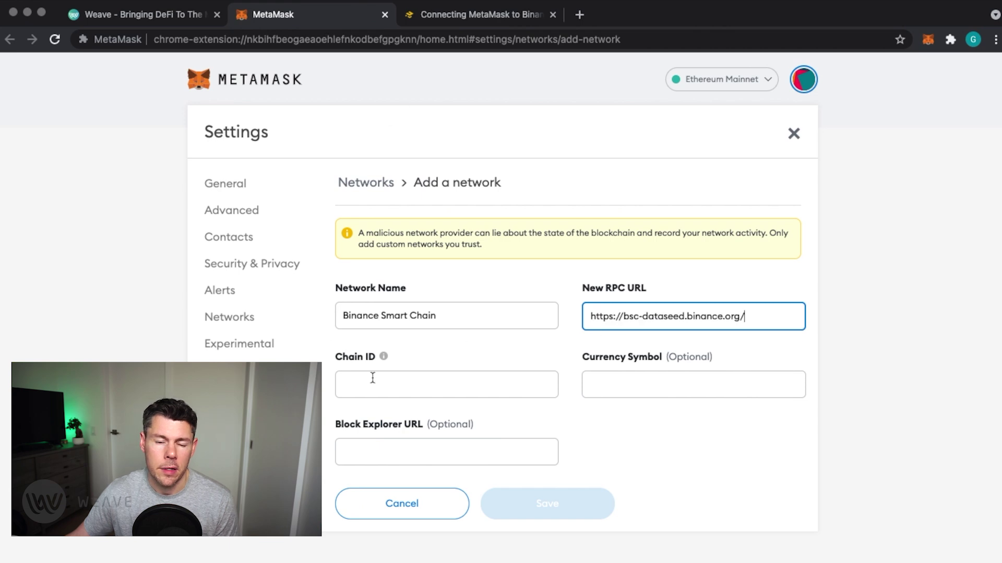
Check the chain ID 56 and copy BNB from the article as the currency symbol.
left_click(480, 21)
left_click(351, 254)
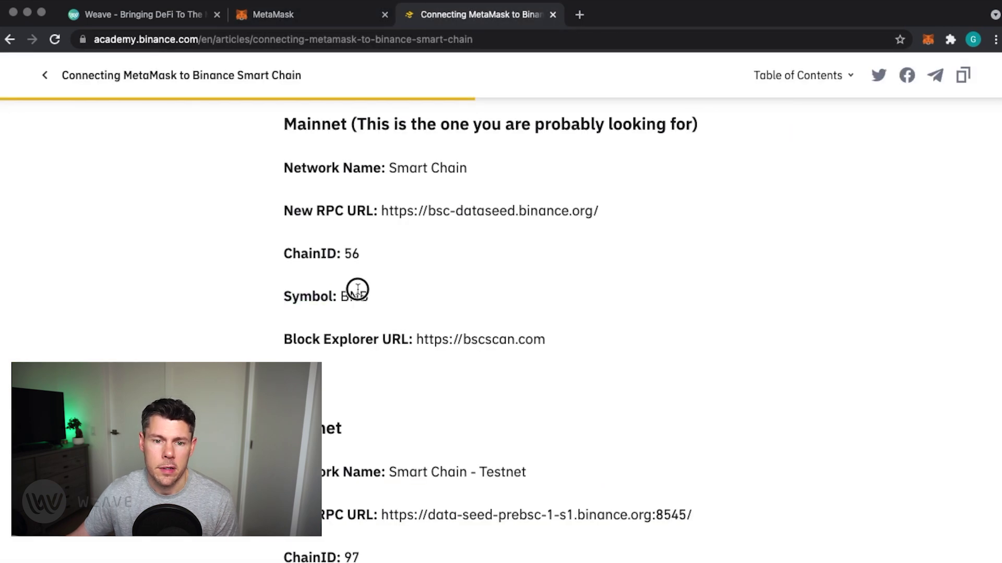
double_click(356, 297)
key("super+c")
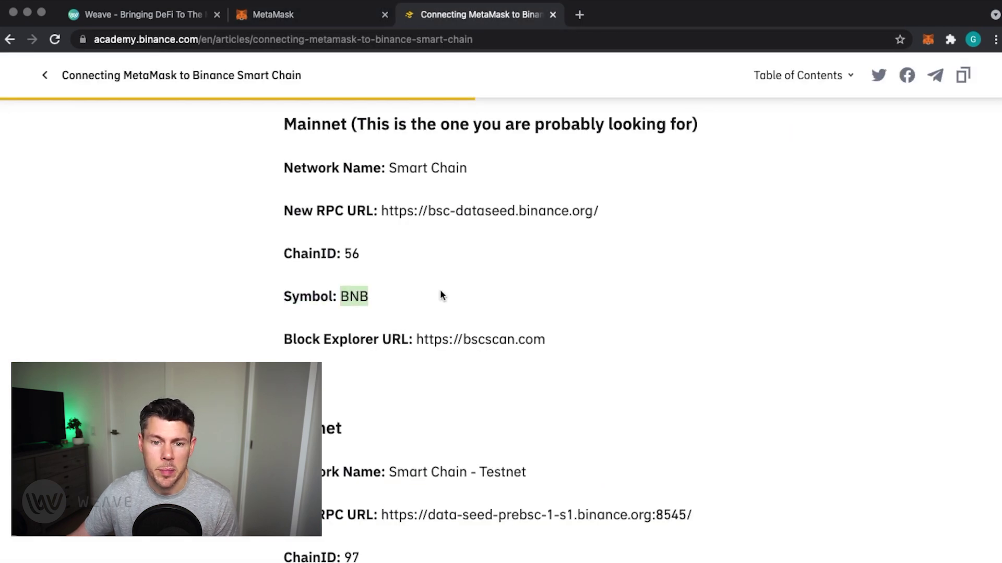
left_click(310, 15)
left_click(632, 384)
key("super+v")
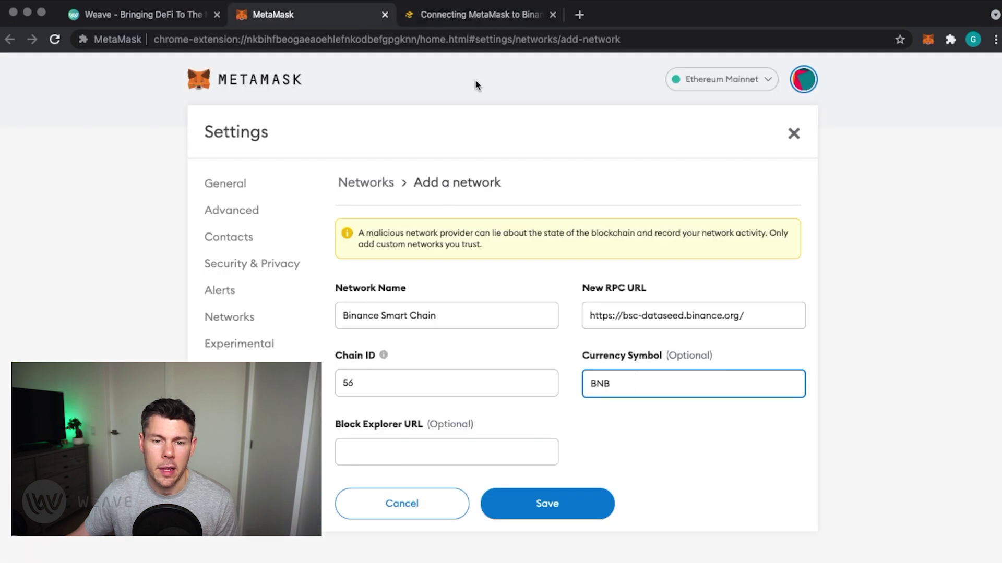
left_click(448, 16)
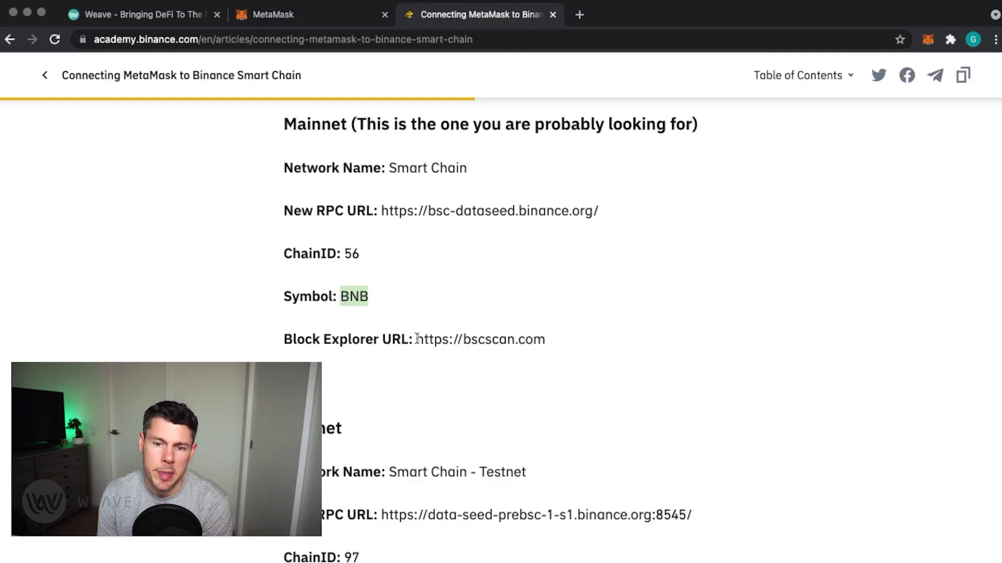
left_click_drag(417, 339, 552, 339)
key("super+c")
left_click(315, 12)
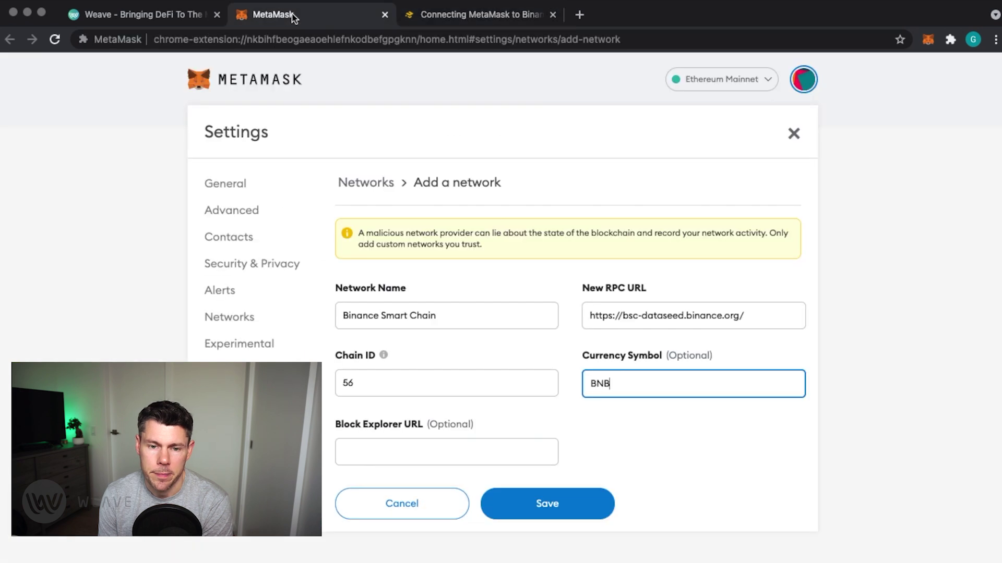
left_click(376, 441)
key("super+v")
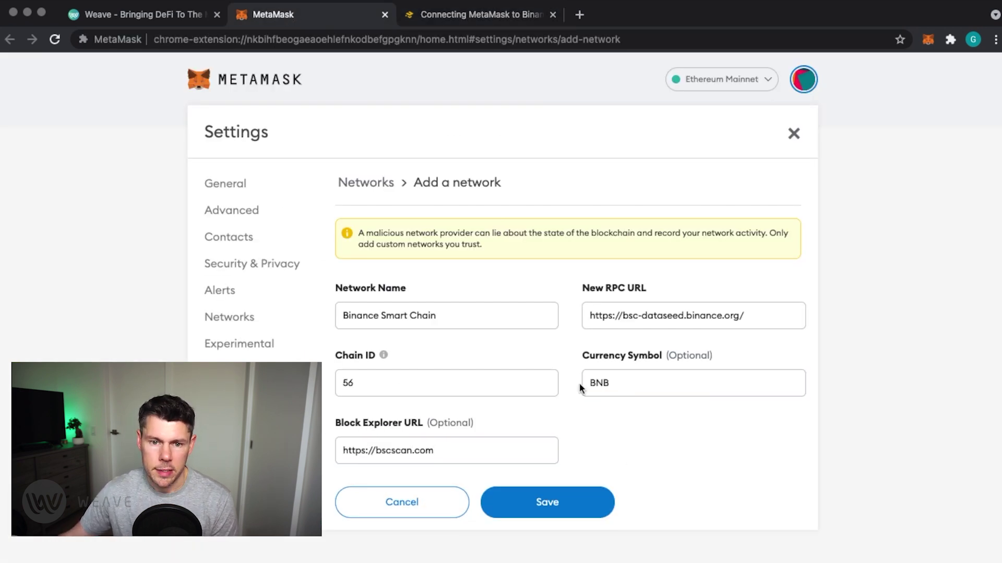
left_click(548, 503)
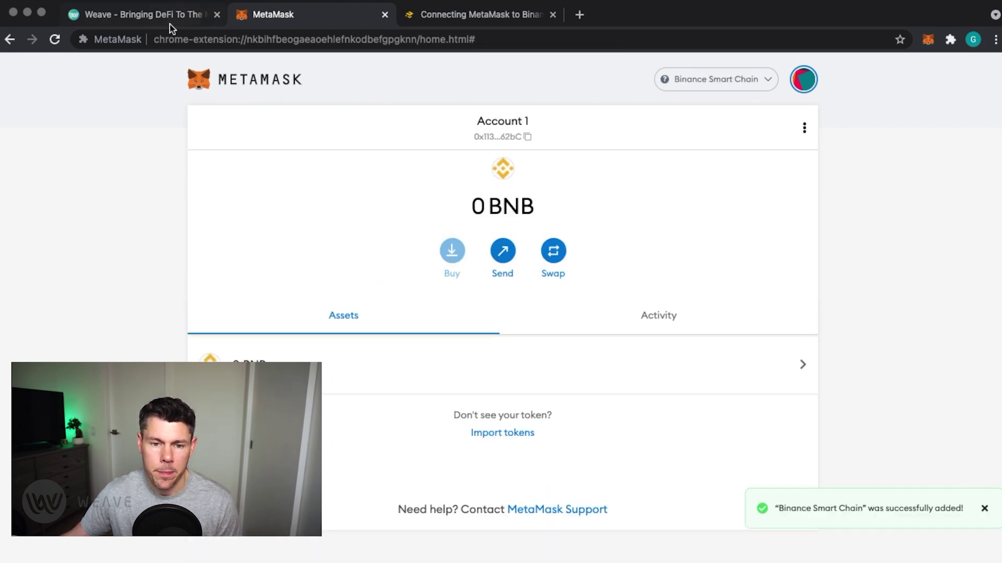
left_click(385, 14)
Reopen MetaMask and review the configured networks under Settings > Networks.
left_click(928, 40)
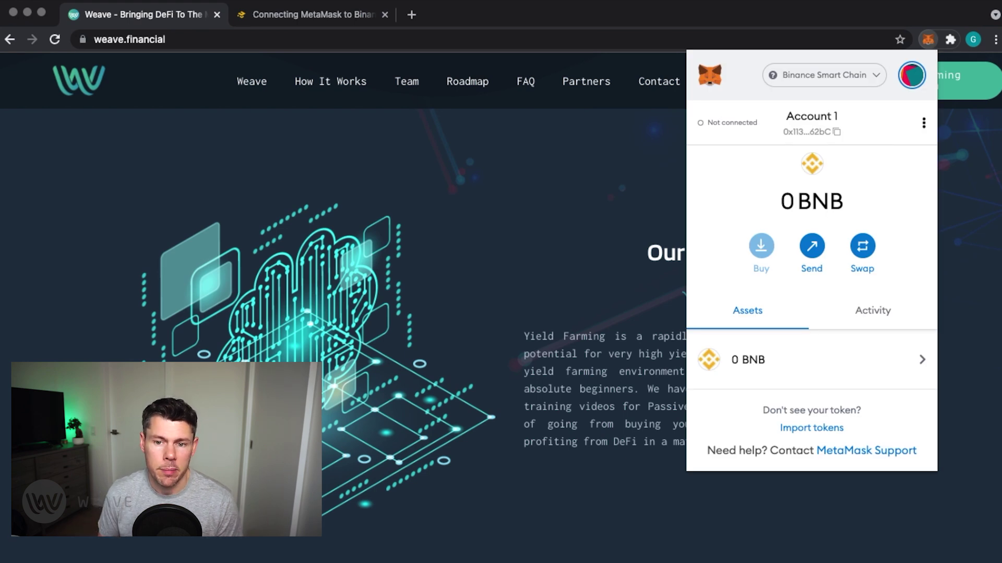
left_click(912, 75)
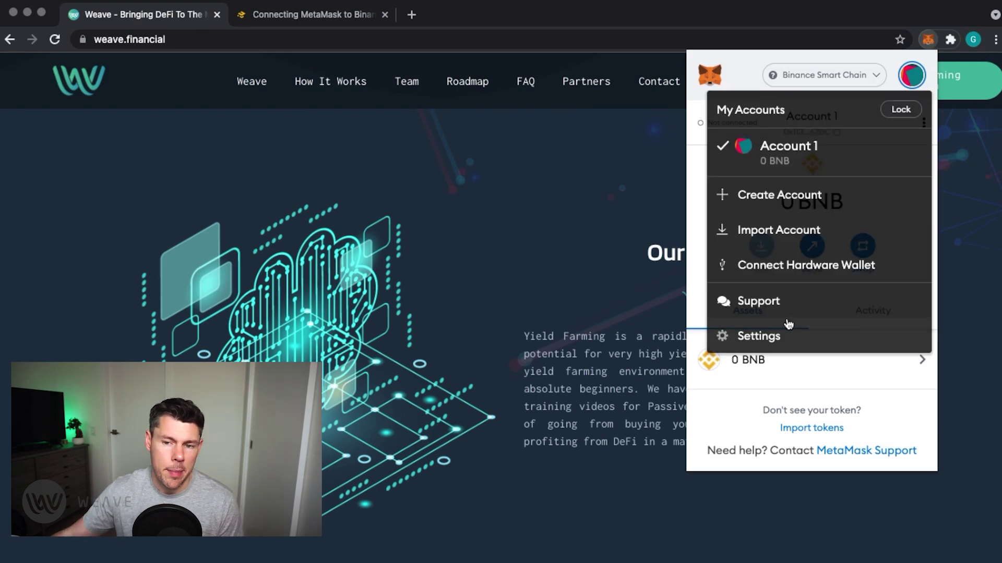
left_click(777, 336)
scroll(808, 342, "down", 3)
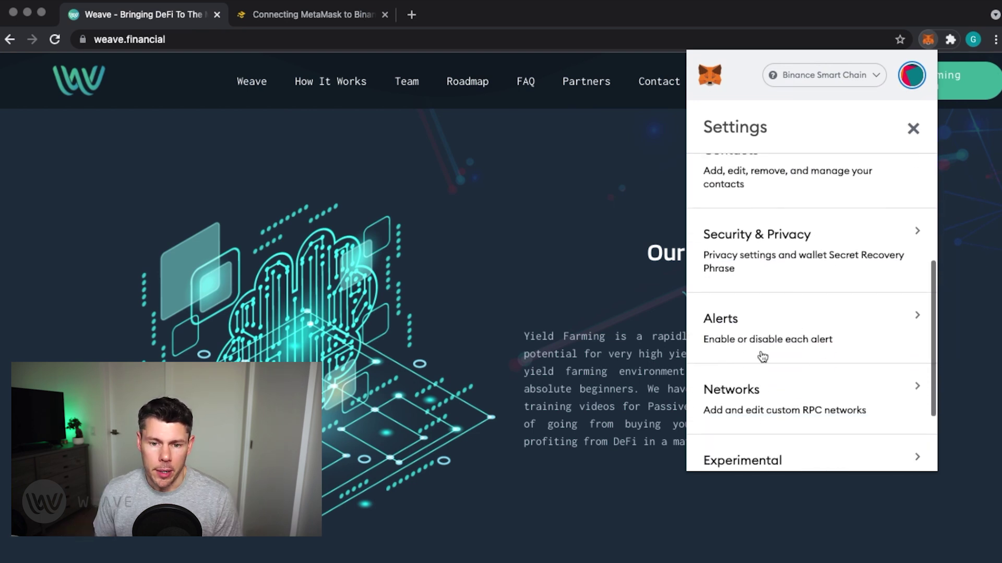
left_click(776, 388)
scroll(831, 318, "down", 3)
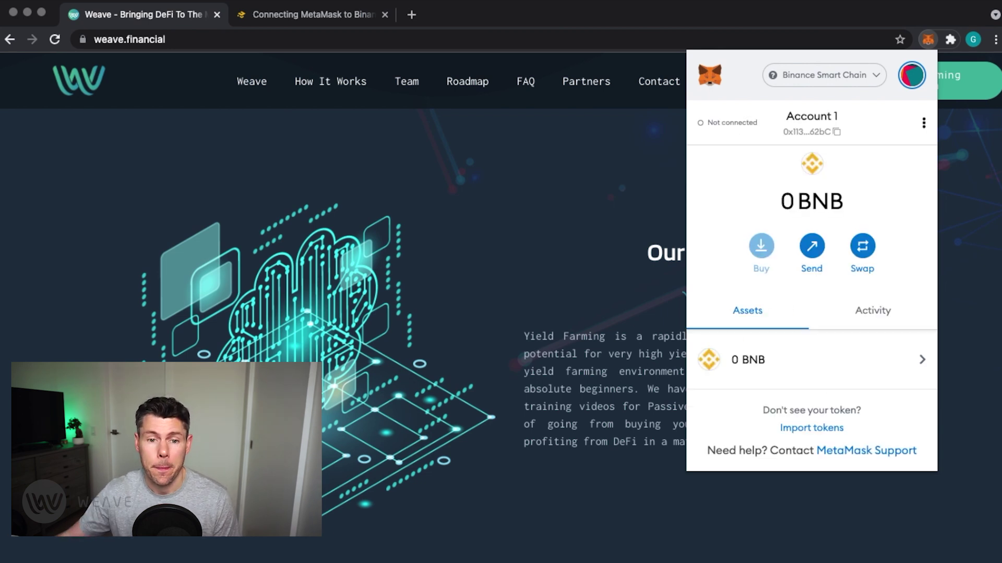
Bring up MetaMask's Import tokens form and scroll through its empty custom token fields.
left_click(811, 428)
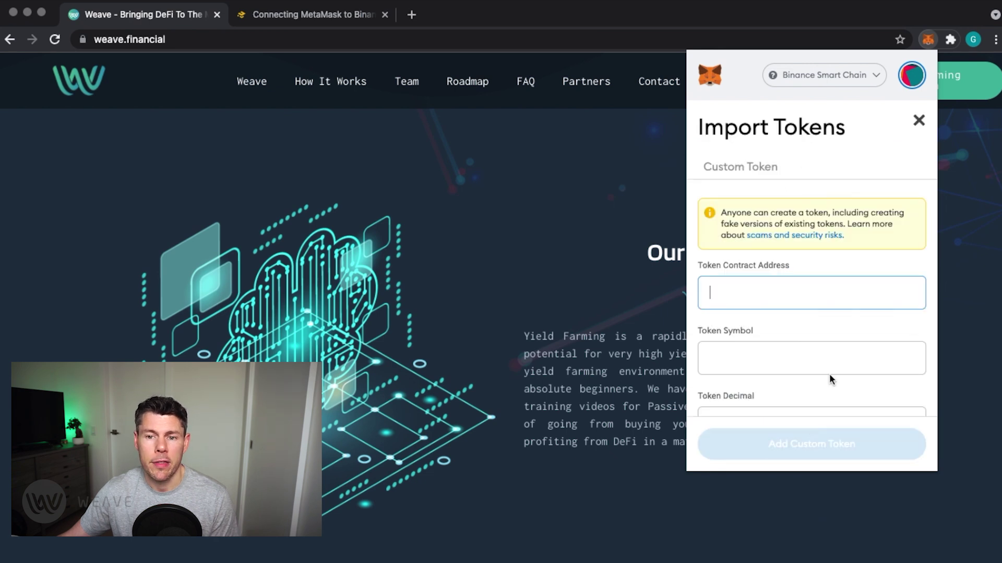
scroll(829, 379, "down", 2)
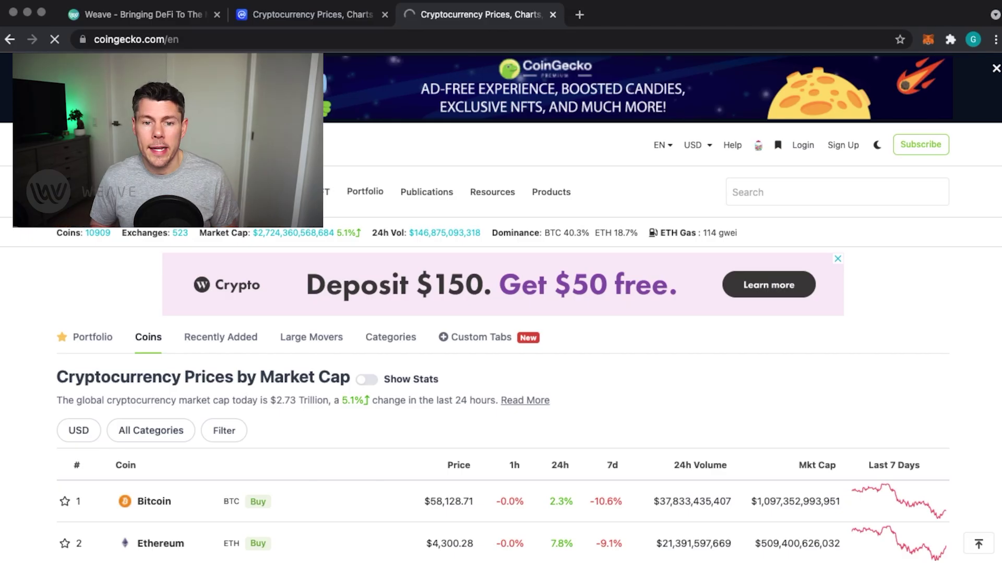
Close the extra CoinGecko tab, search CoinMarketCap for BUSD and open the Binance USD page.
key("super+w")
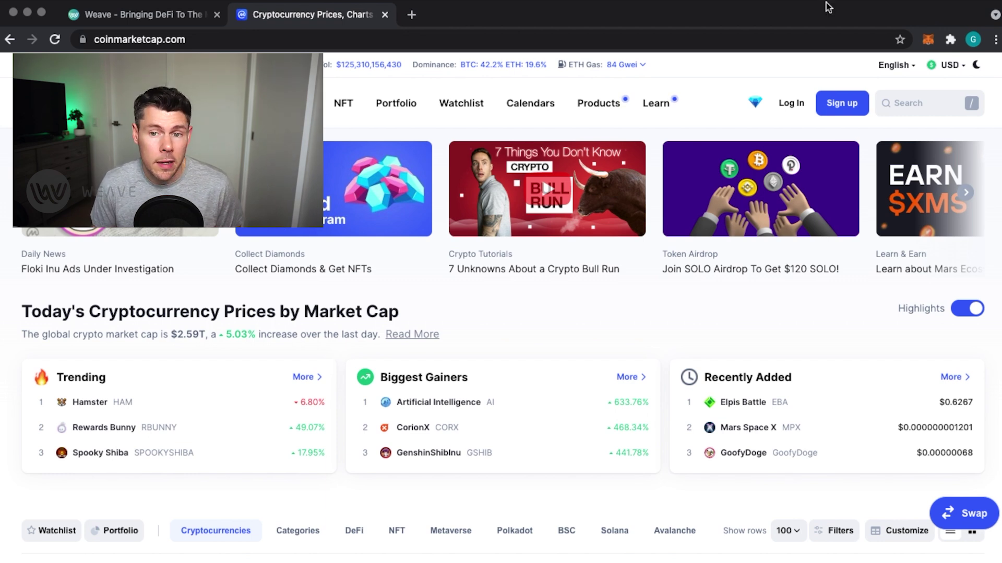
left_click(893, 103)
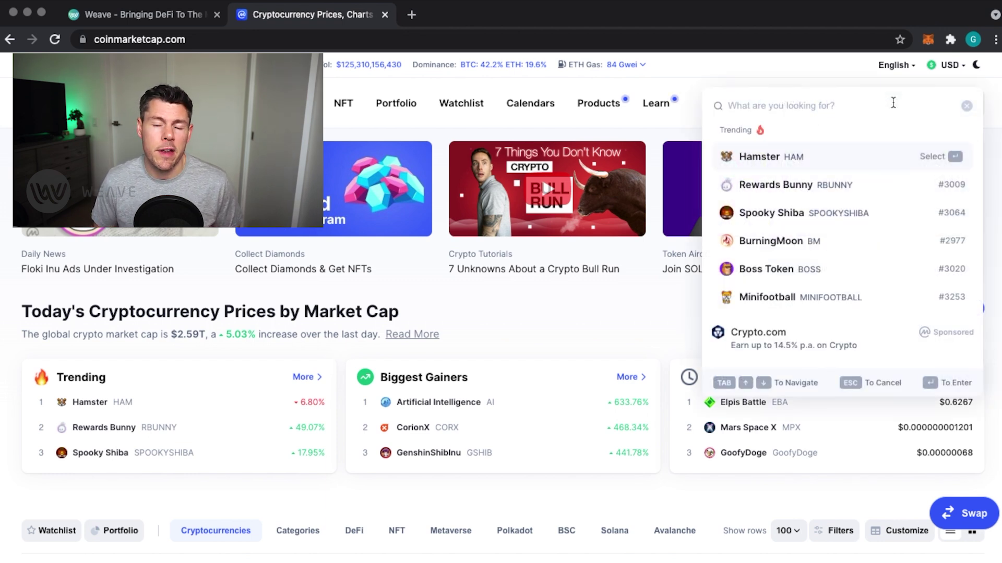
type("BUSD")
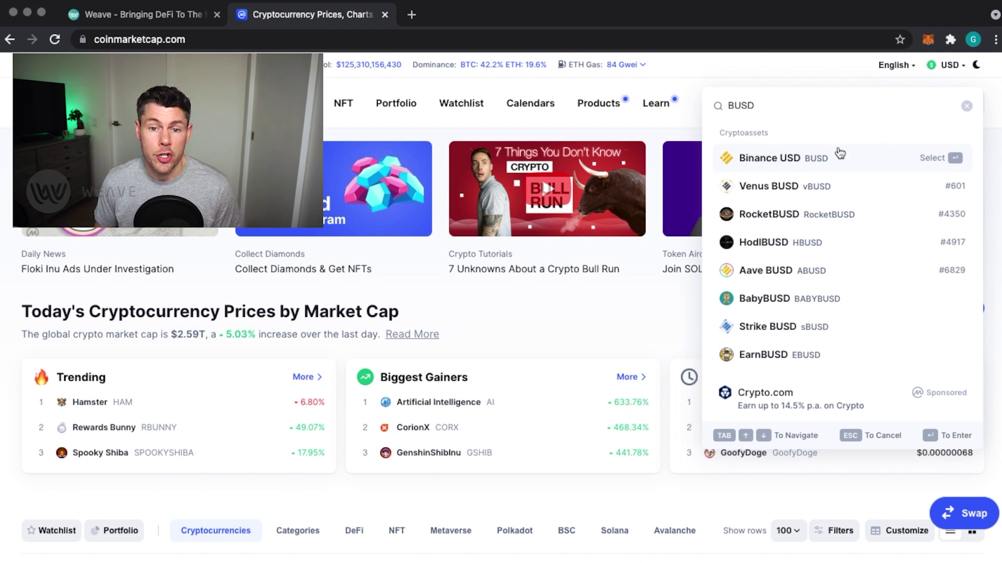
left_click(811, 158)
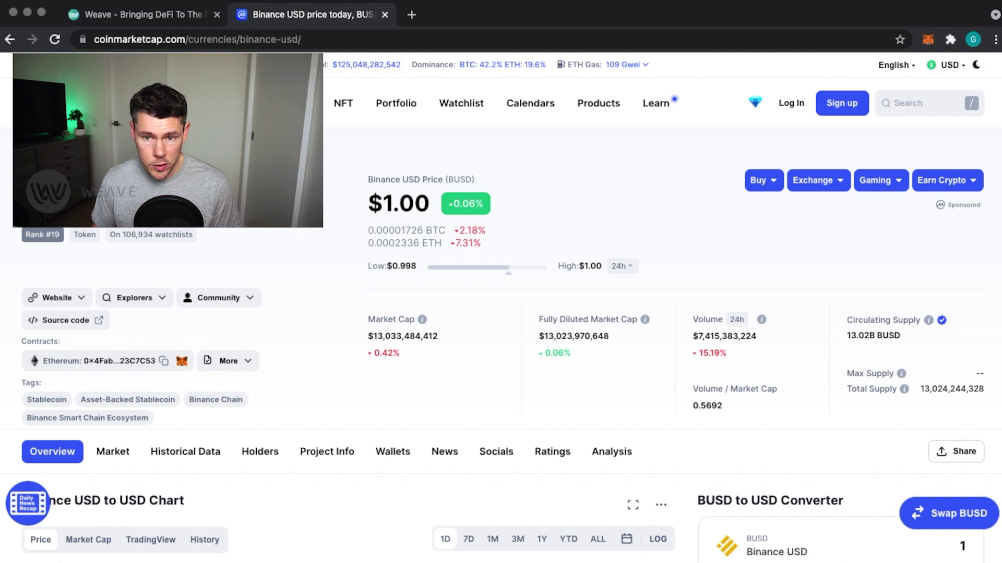
Copy BUSD's Binance Smart Chain (BEP20) contract address and open the MetaMask wallet.
left_click(252, 366)
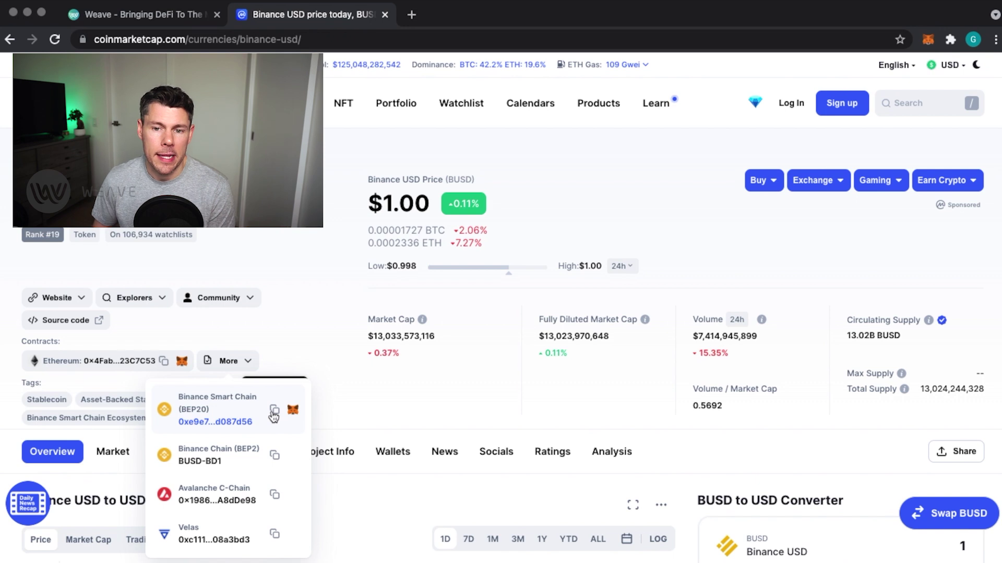
left_click(274, 412)
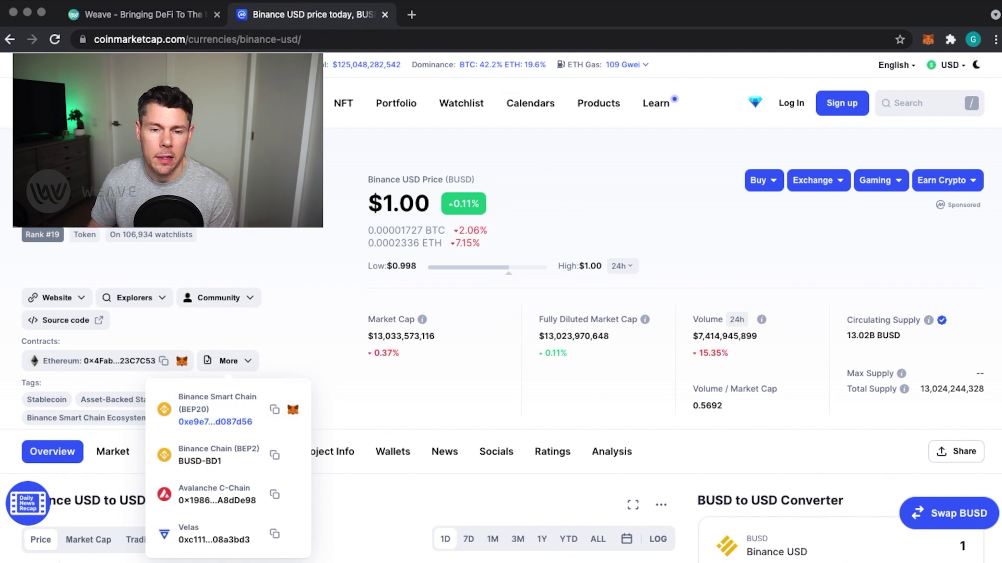
left_click(924, 40)
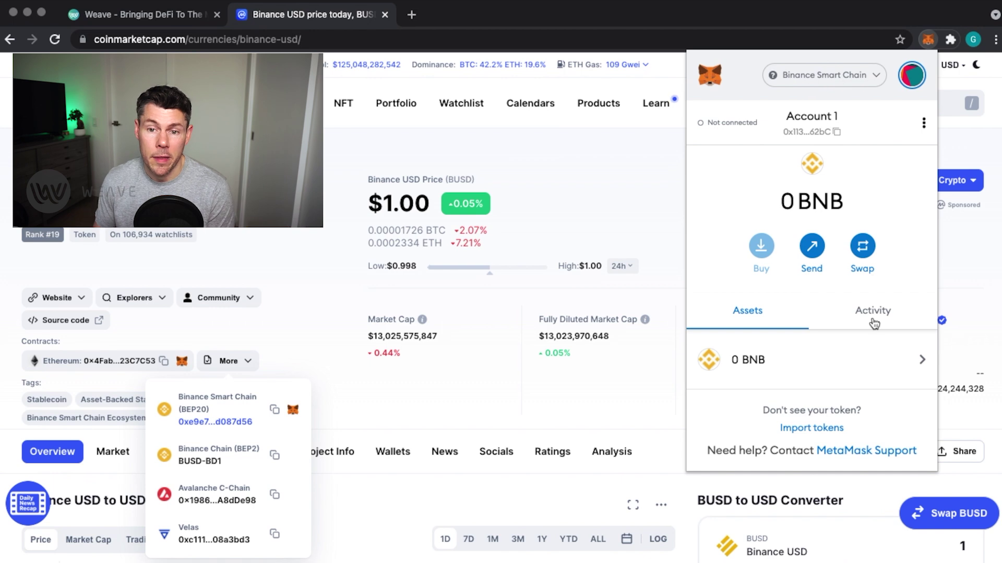
Paste the BUSD contract address as a custom token, import it, and return to the account overview.
left_click(812, 429)
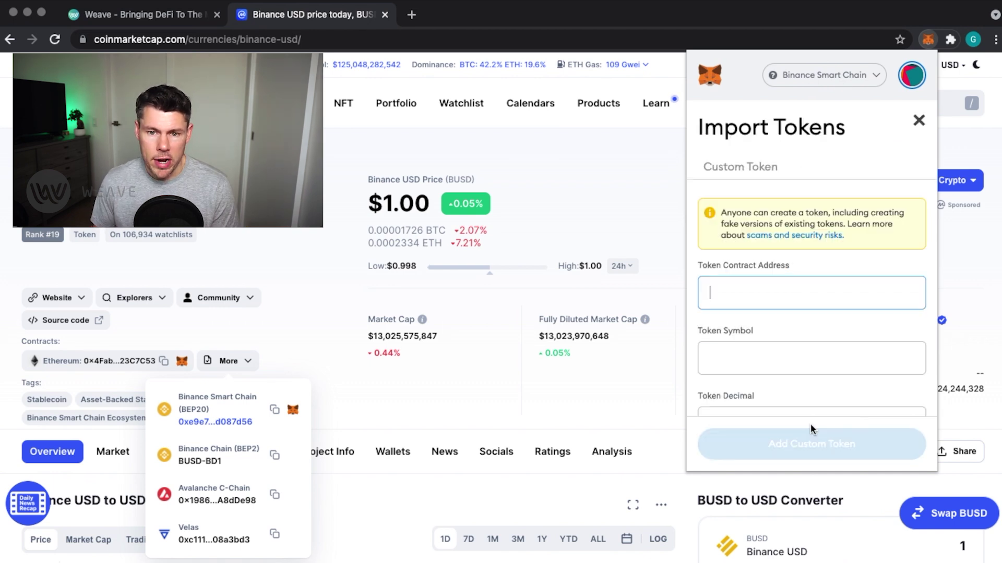
right_click(742, 299)
left_click(764, 397)
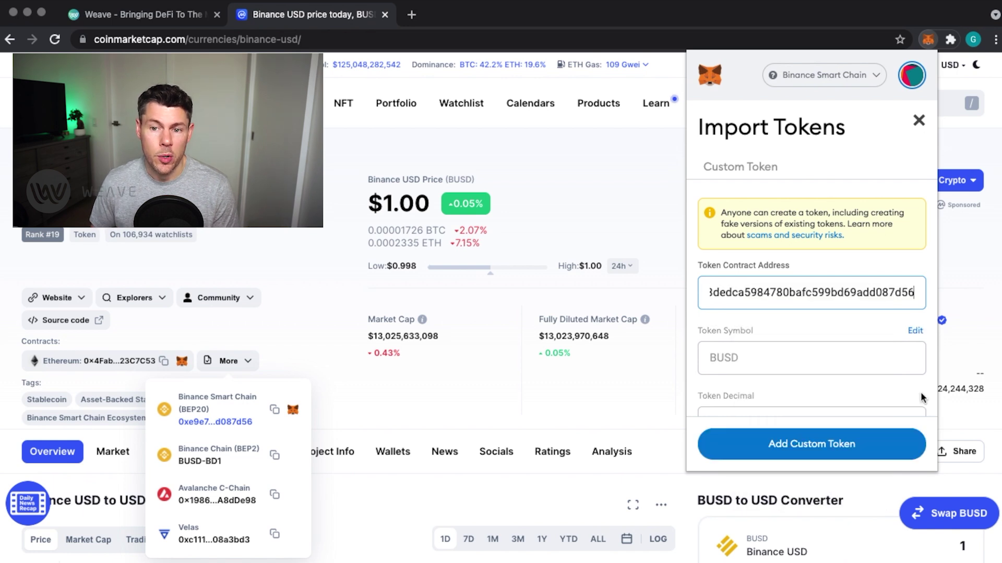
scroll(921, 397, "down", 2)
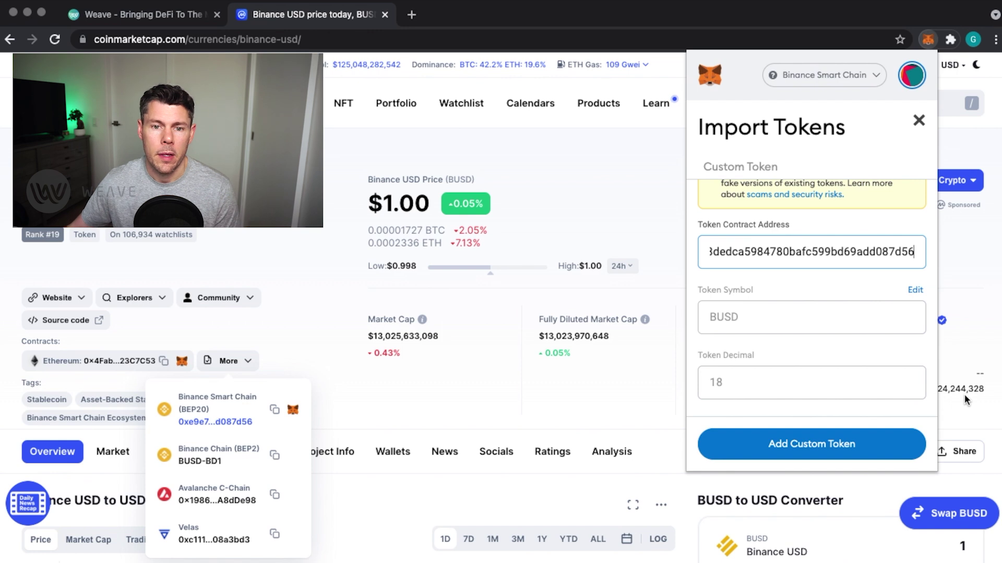
left_click(809, 440)
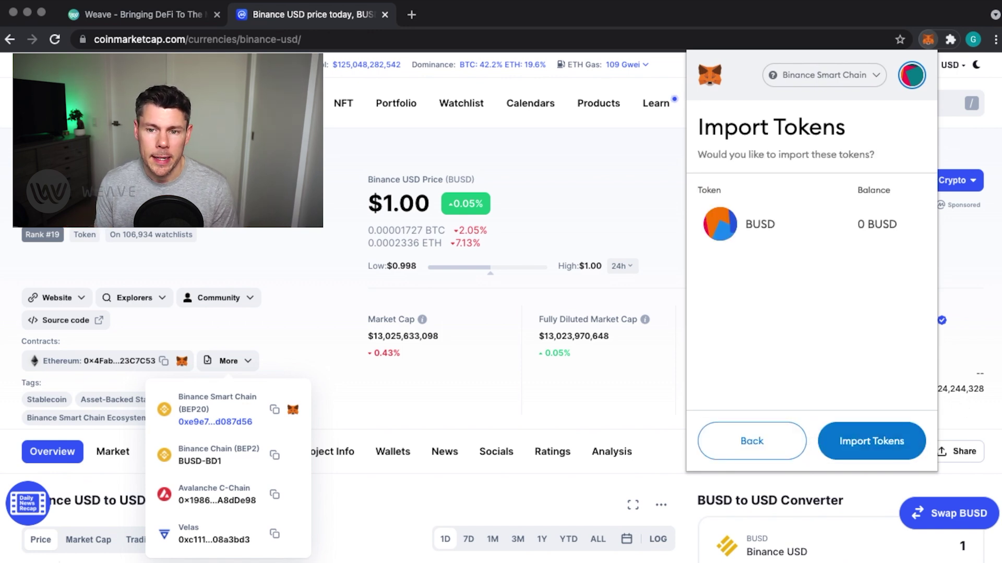
left_click(866, 439)
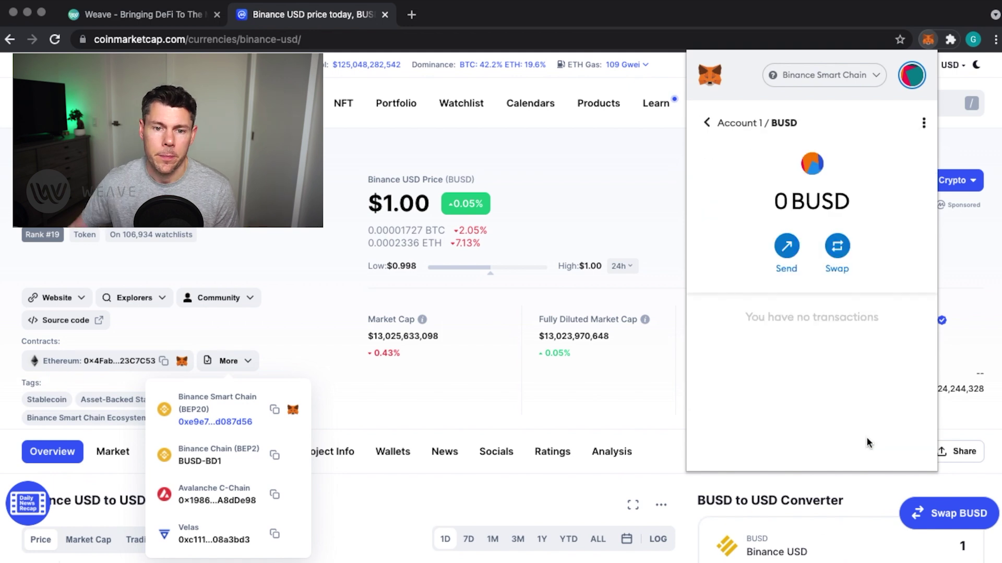
left_click(733, 130)
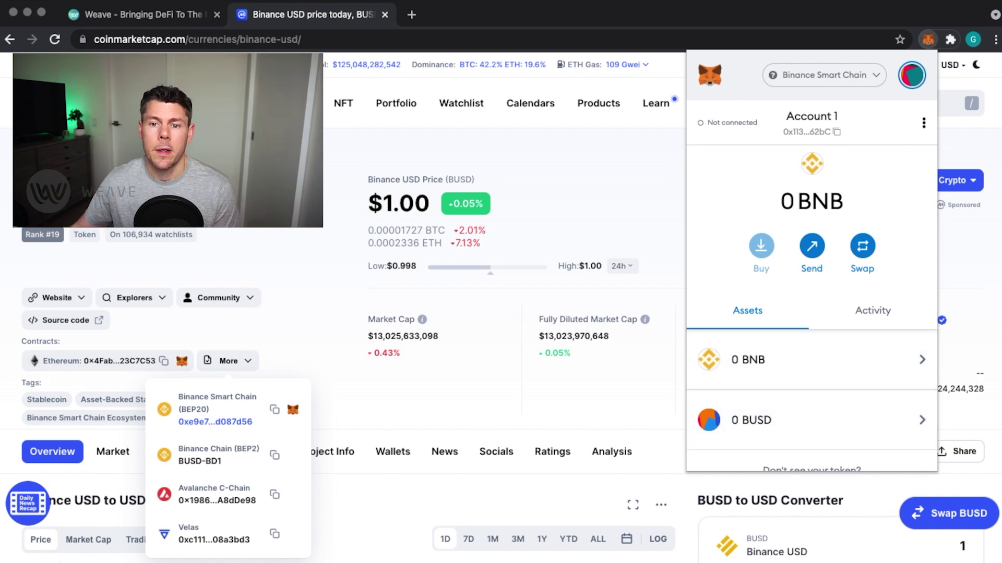
Hide BUSD through its token options menu, leaving only 0 BNB in the assets.
left_click(910, 427)
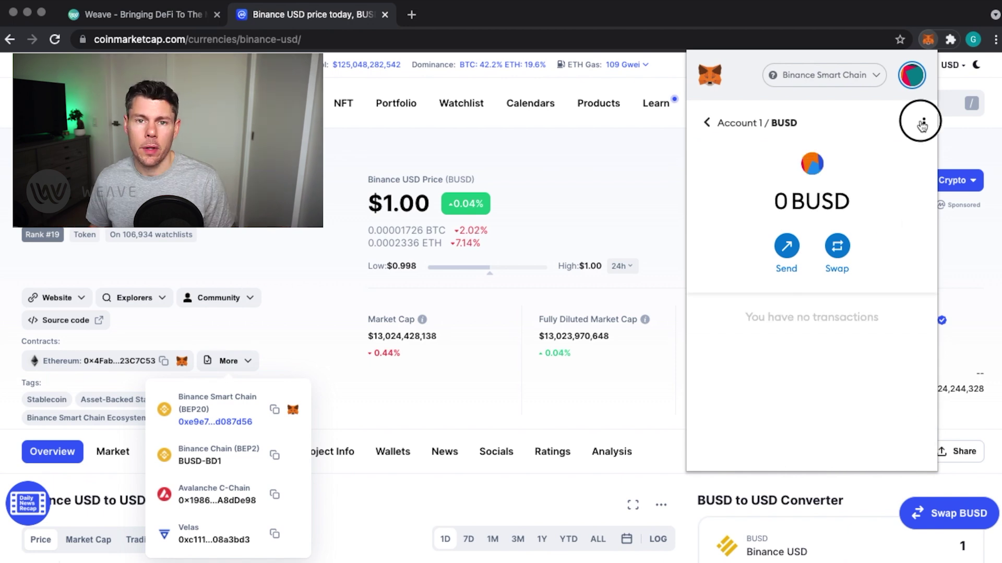
left_click(922, 125)
left_click(829, 208)
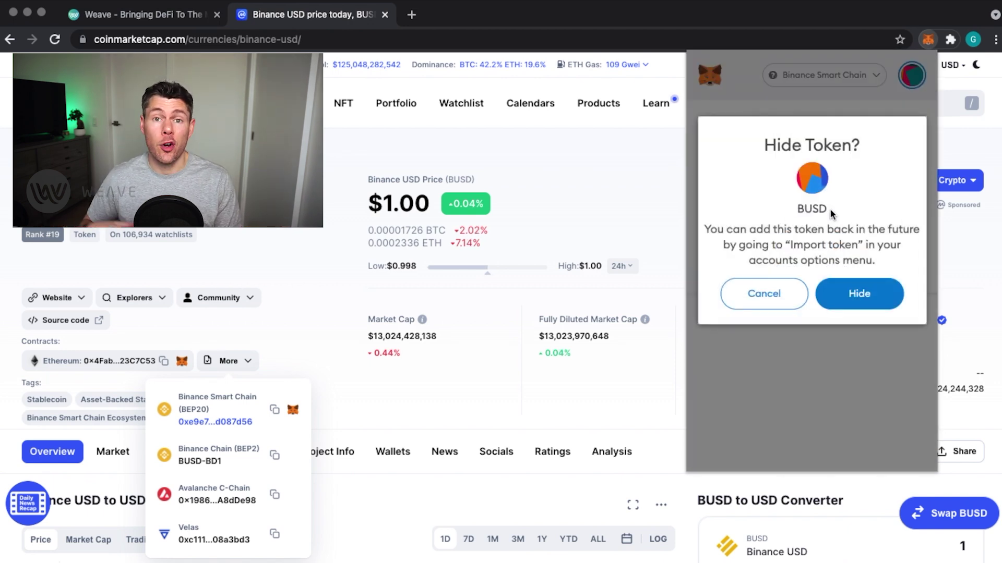
left_click(882, 300)
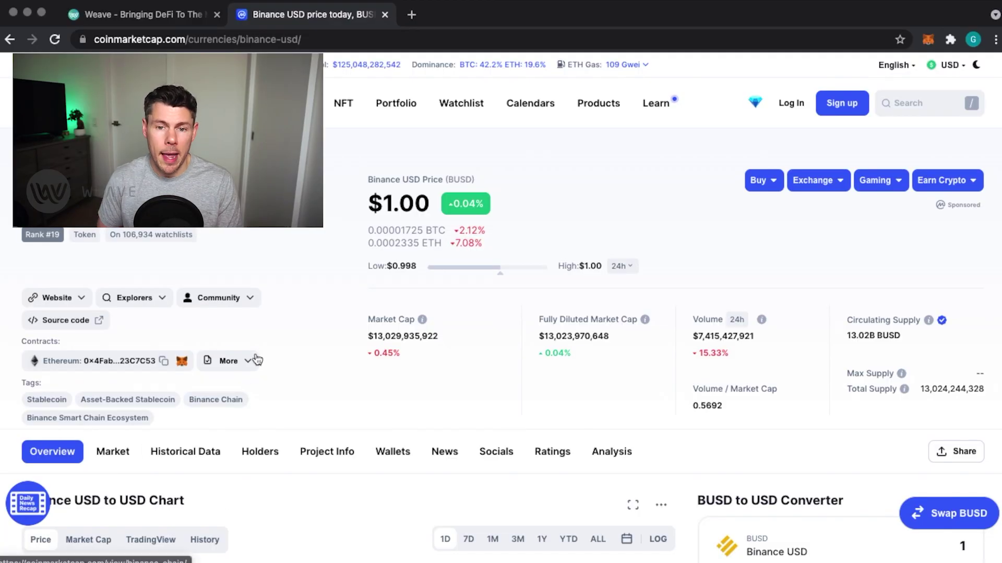
Send the BEP20 BUSD contract from CoinMarketCap to MetaMask and approve adding the token.
left_click(249, 360)
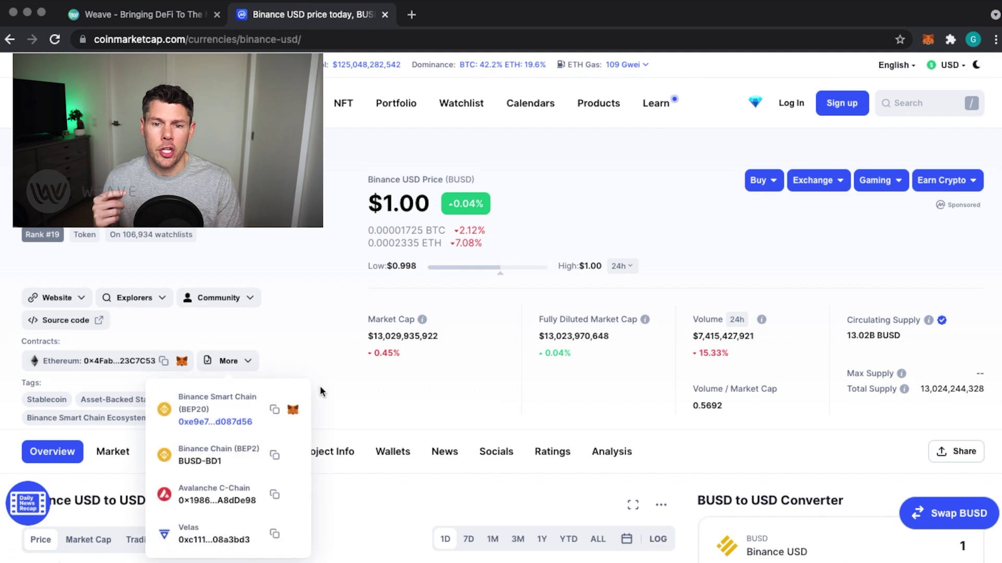
left_click(293, 411)
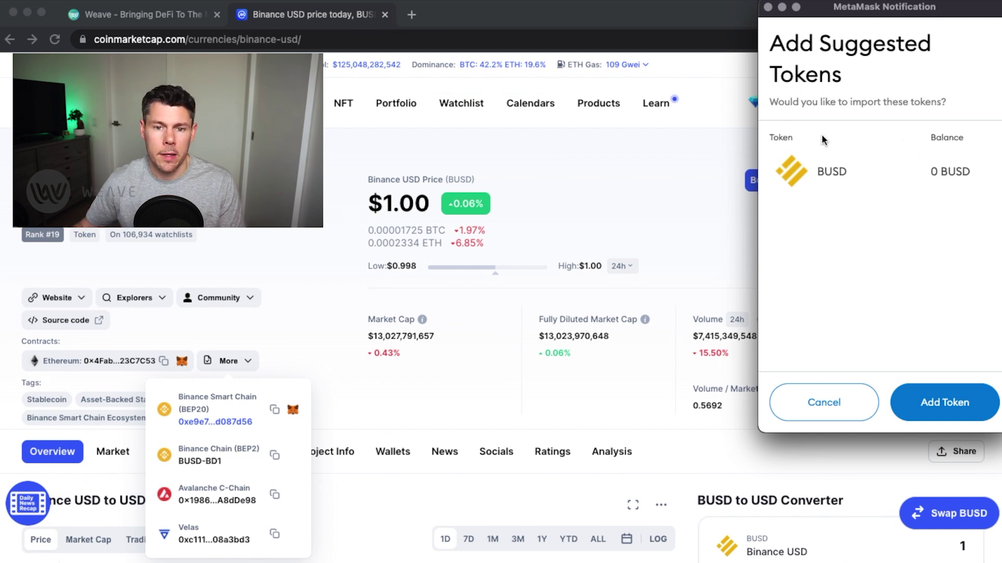
left_click(945, 404)
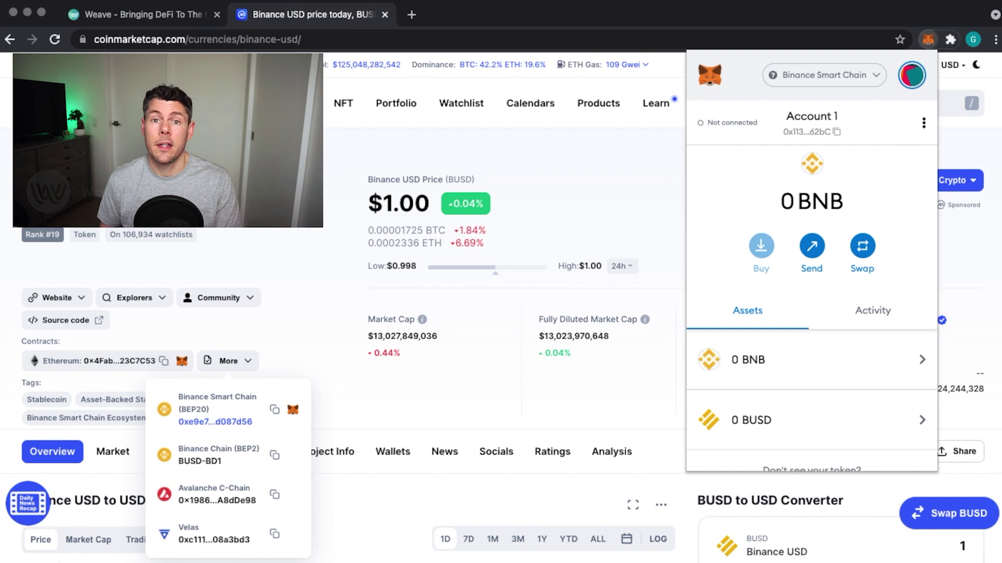
Switch back to the Weave website tab, showing its Our Vision section.
left_click(170, 11)
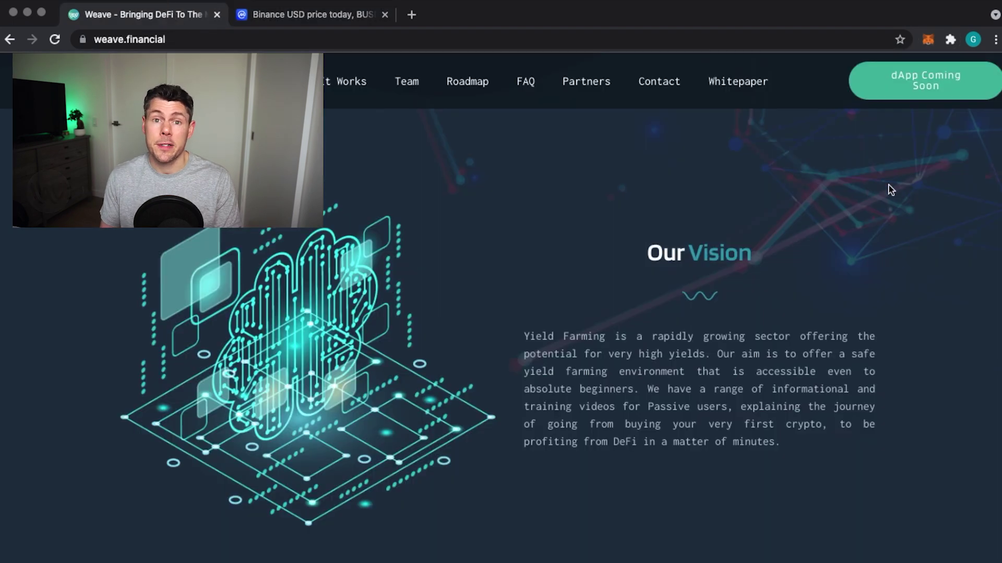